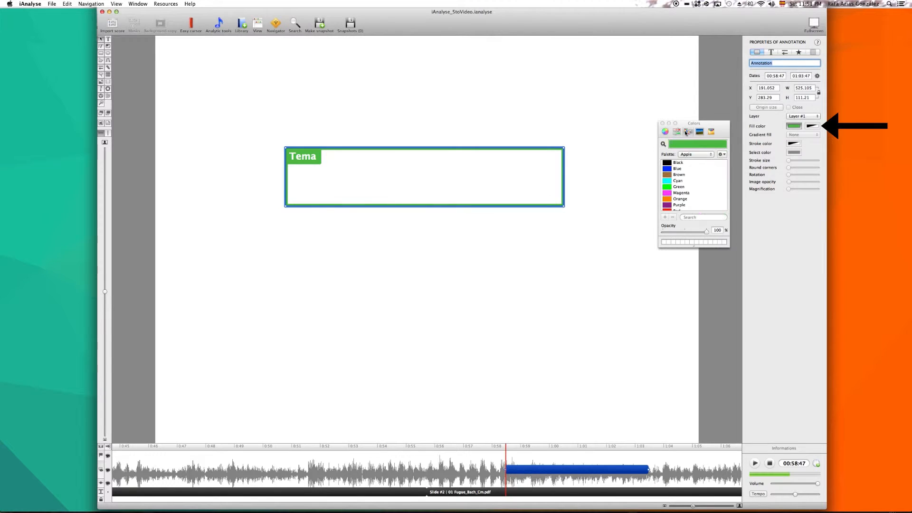
Set the Tema annotation's fill color to Blue and reposition and resize its frame over the opening theme on the upper staff.
left_click(678, 169)
left_click(662, 124)
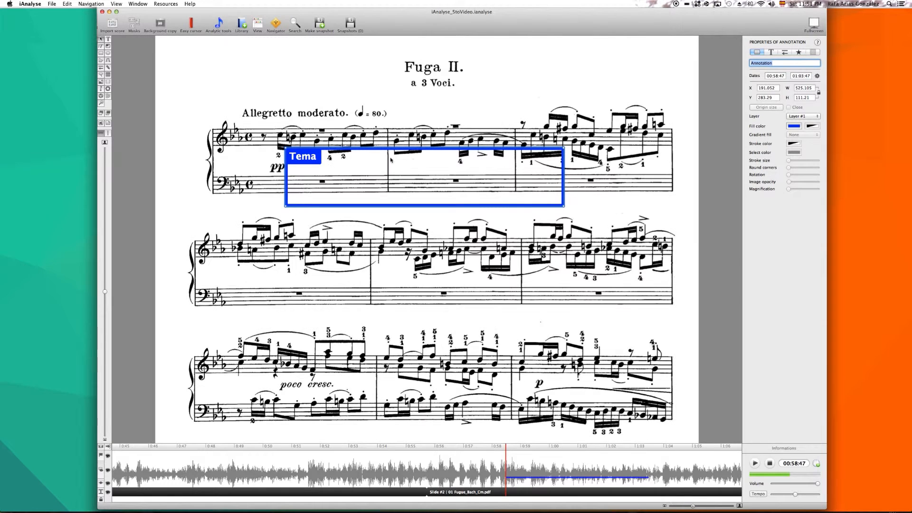
left_click_drag(378, 149, 367, 120)
left_click_drag(553, 180, 512, 166)
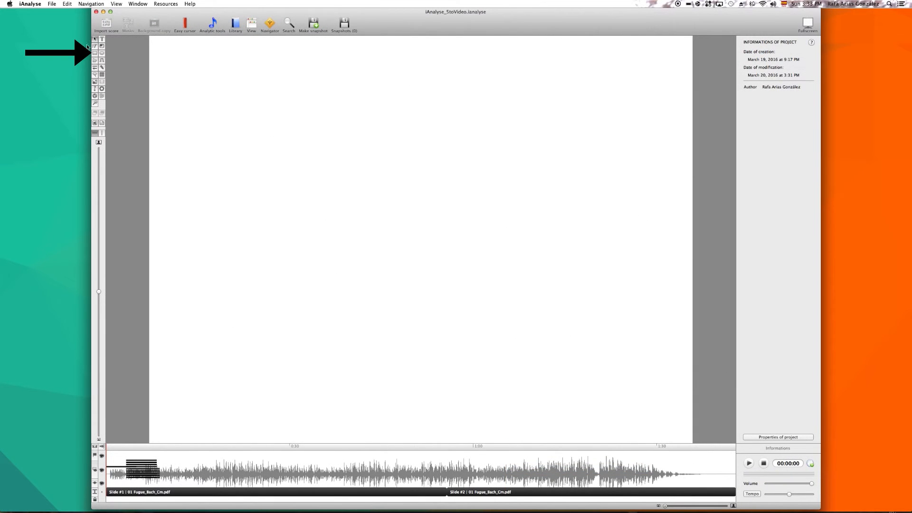
Draw a rectangle annotation about 796 by 354 in the upper part of the blank slide and nudge it slightly lower.
left_click(95, 54)
left_click_drag(208, 90, 398, 204)
left_click_drag(487, 256, 631, 278)
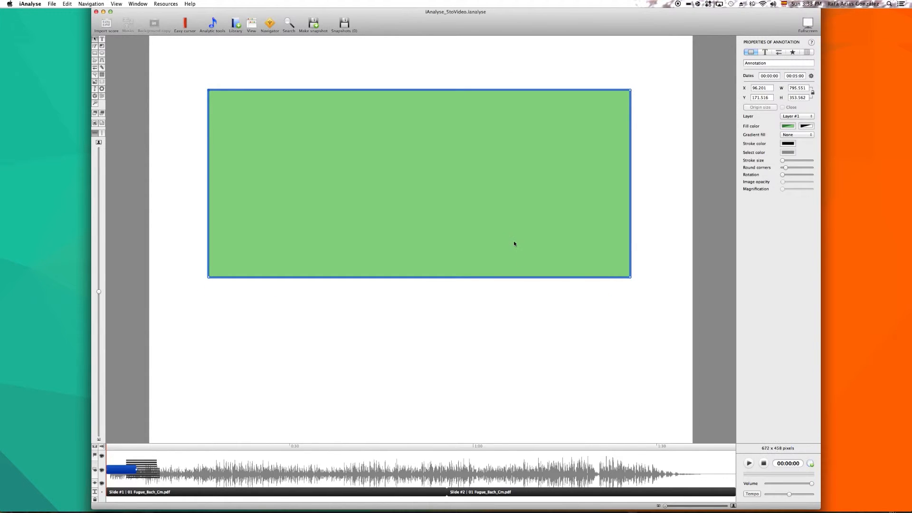
left_click_drag(515, 238, 517, 245)
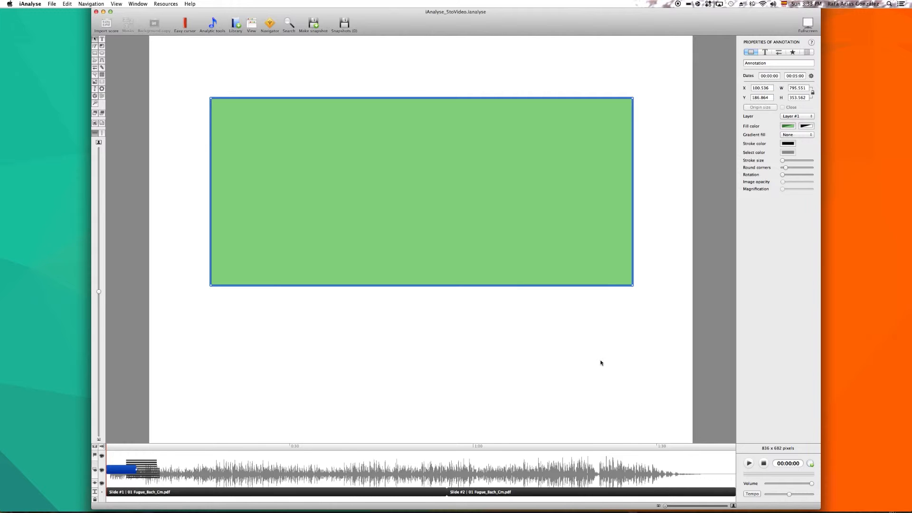
Shrink the rectangle annotation to about 338 by 144, keeping it near the slide's upper-left area.
left_click(101, 493)
mouse_move(633, 287)
left_mouse_down()
mouse_move(546, 237)
mouse_move(352, 159)
mouse_move(359, 168)
left_mouse_up()
left_click(101, 492)
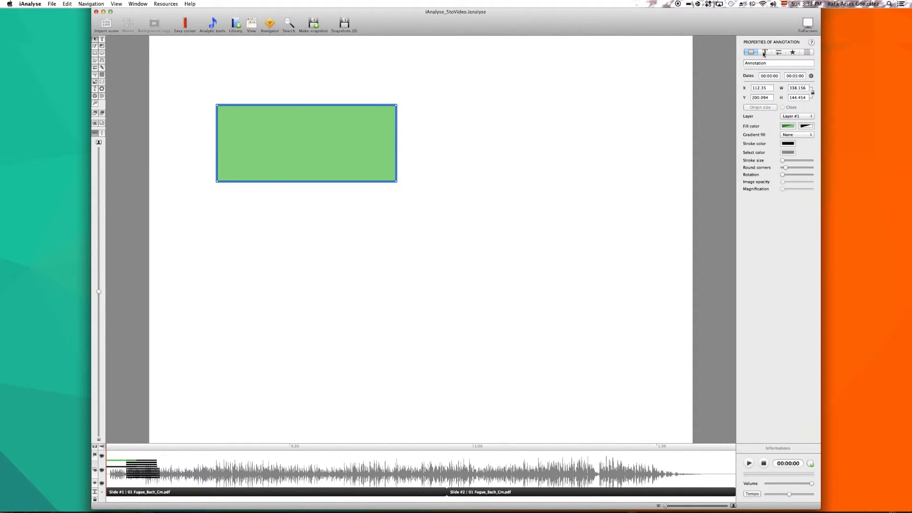
Add the text "Texto" to the rectangle annotation and reduce its font size.
left_click(764, 53)
type("Texto")
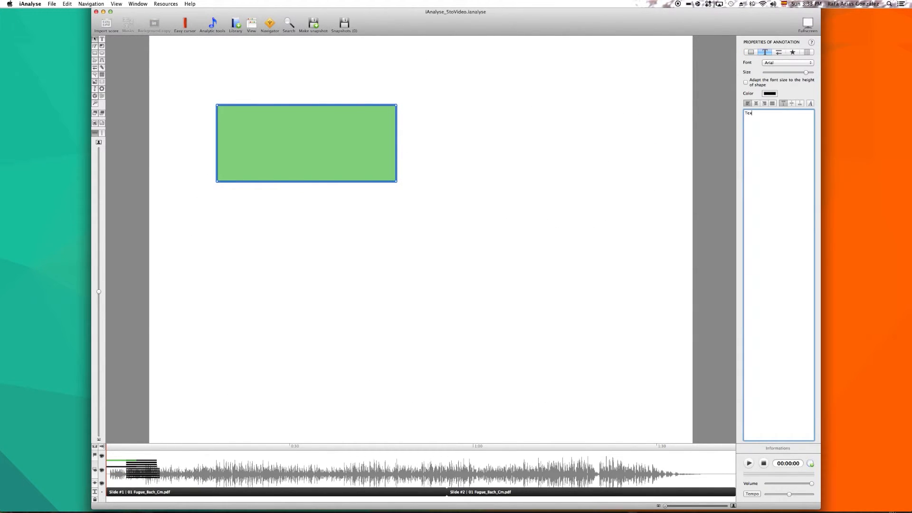
key("Return")
left_click_drag(805, 75, 792, 75)
Remove the text from the rectangle annotation and deselect the shape.
left_click(773, 117)
left_click_drag(774, 117, 727, 116)
key("BackSpace")
left_click(489, 212)
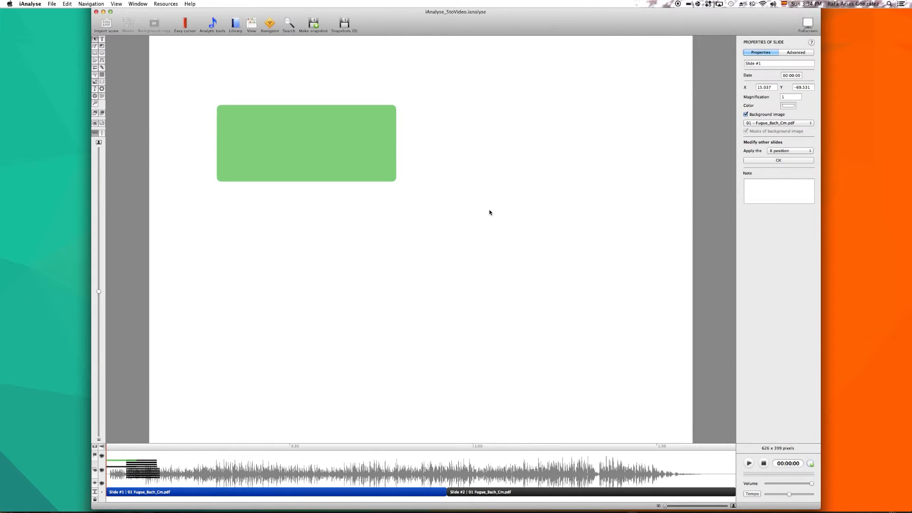
Enlarge the rectangle to about 724 by 380 and set its second fill color to Orange.
left_click(349, 163)
mouse_move(395, 184)
left_mouse_down()
mouse_move(535, 308)
mouse_move(602, 311)
left_mouse_up()
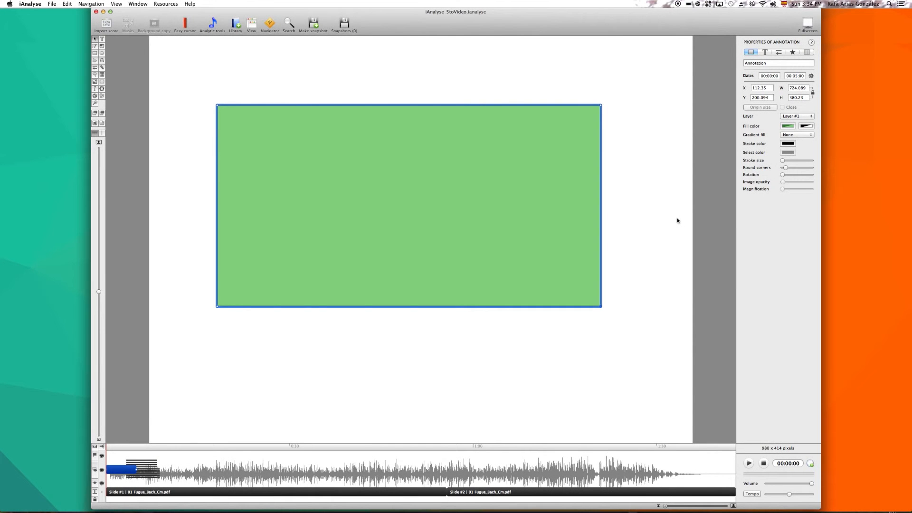
left_click(806, 126)
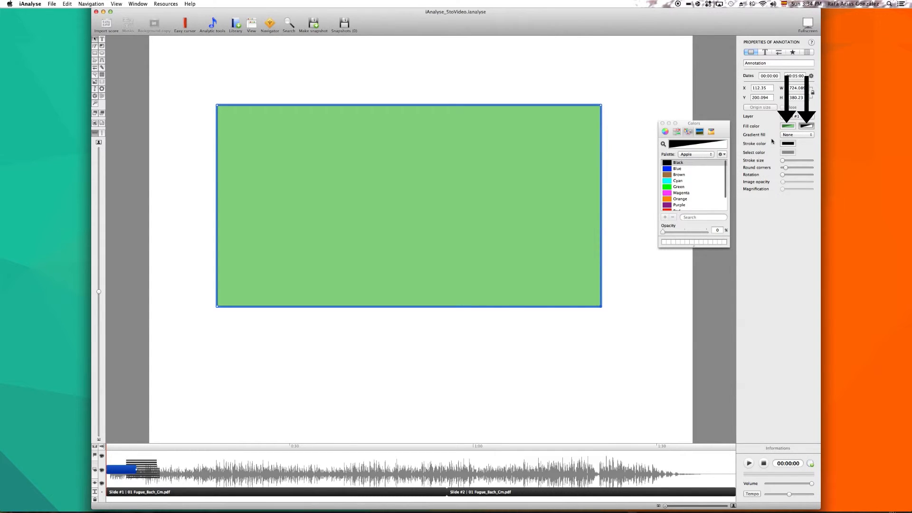
left_click(668, 199)
left_click(663, 123)
Try a Horizontal gradient fill on the rectangle and switch the gradient type to Circle.
left_click(790, 135)
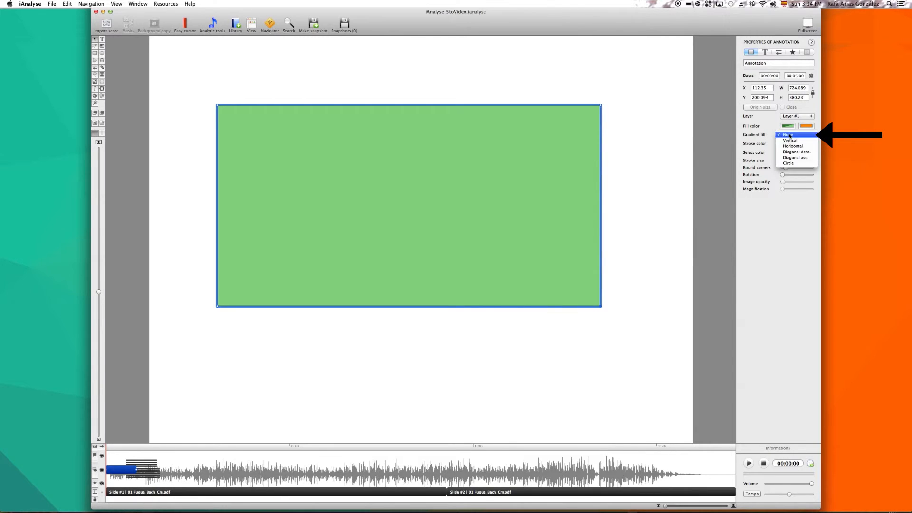
left_click(792, 145)
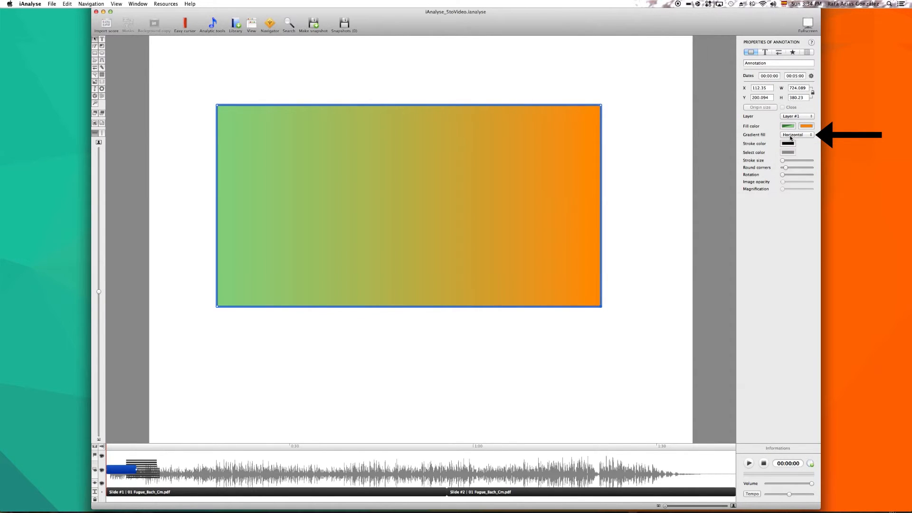
left_click(791, 135)
left_click(789, 151)
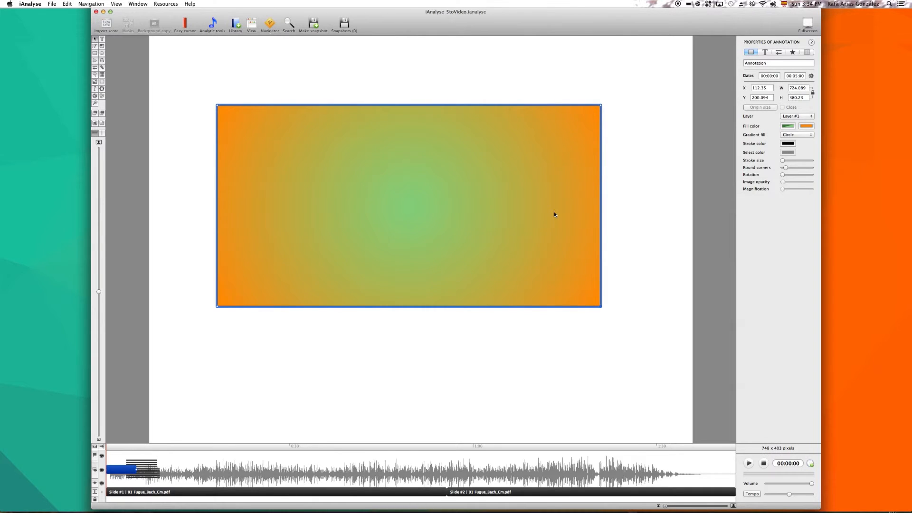
Delete the gradient rectangle and draw an ellipse annotation about 752 by 159 across the middle of the slide.
key("BackSpace")
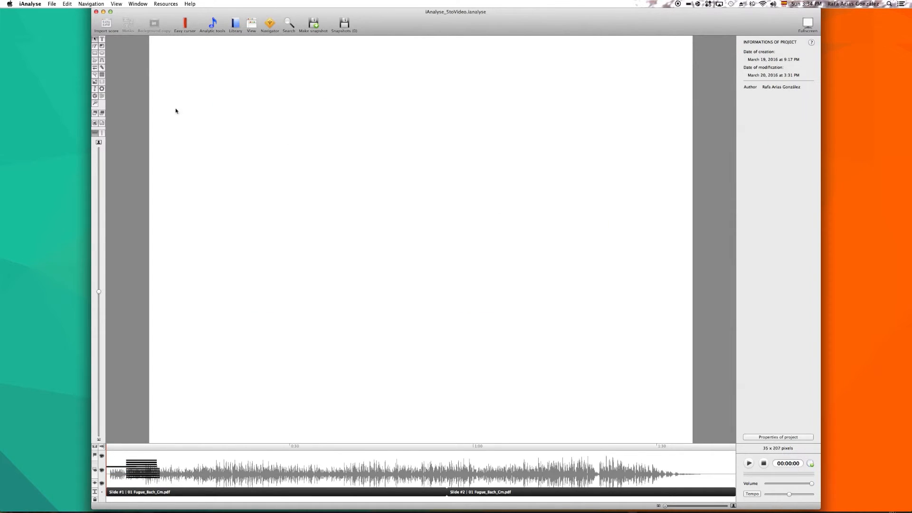
left_click(101, 54)
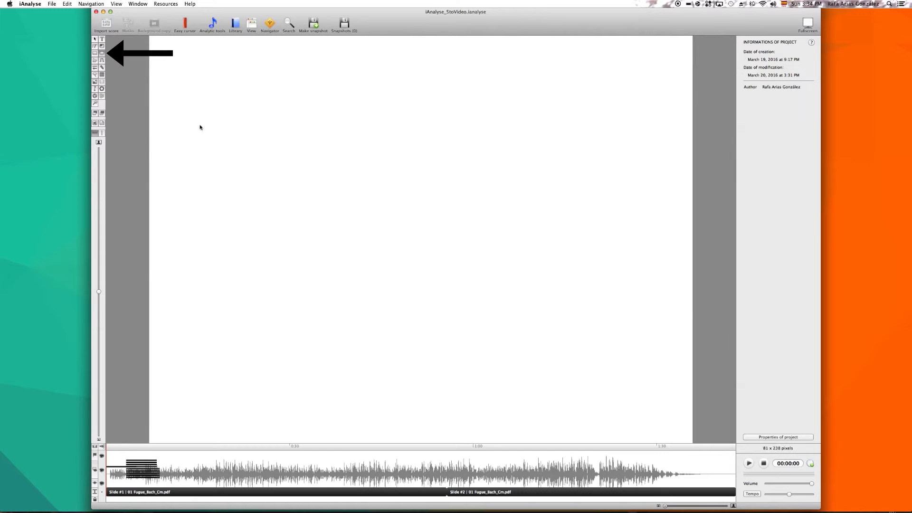
left_click_drag(233, 163, 416, 208)
left_click_drag(476, 222, 632, 247)
left_click_drag(585, 224, 578, 232)
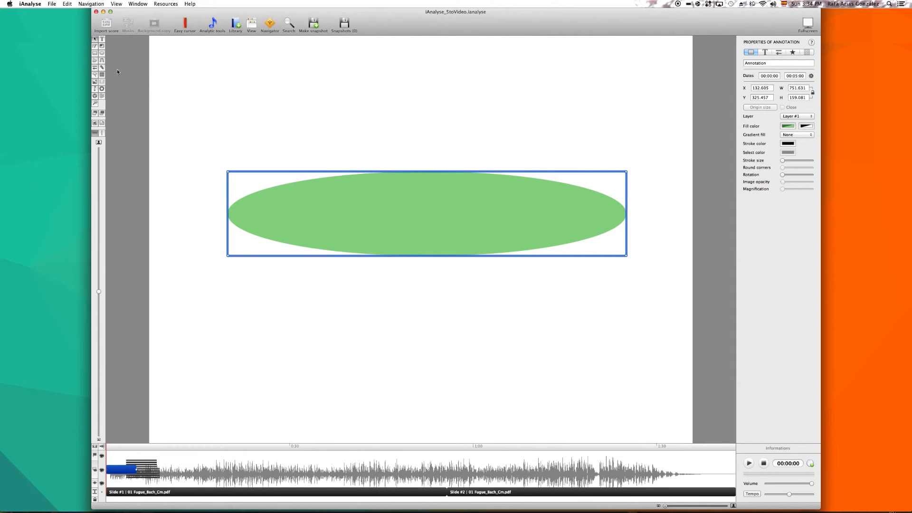
Draw a rectangle about 757 by 180 directly below the ellipse and round its corners to the maximum.
left_click_drag(226, 263, 627, 359)
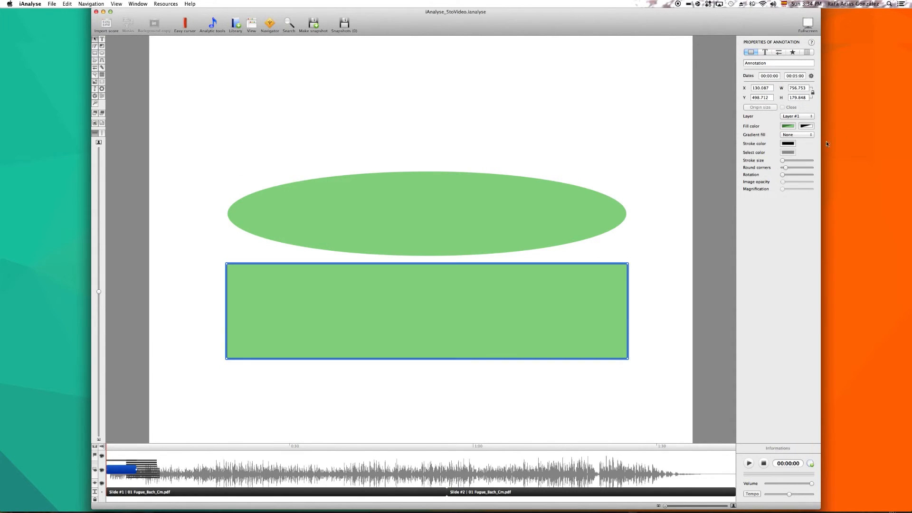
left_click_drag(786, 168, 817, 170)
left_click(684, 252)
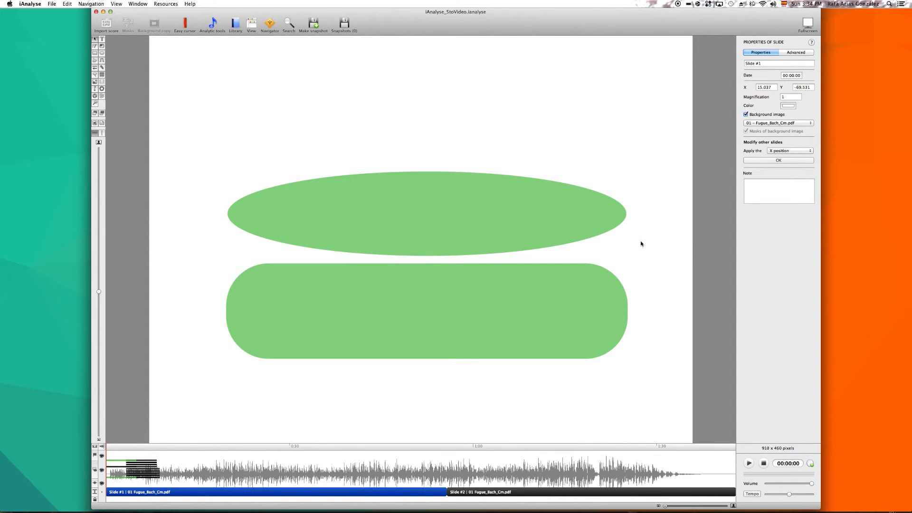
Add the text "Texto" to the ellipse and center it horizontally and vertically.
left_click(464, 221)
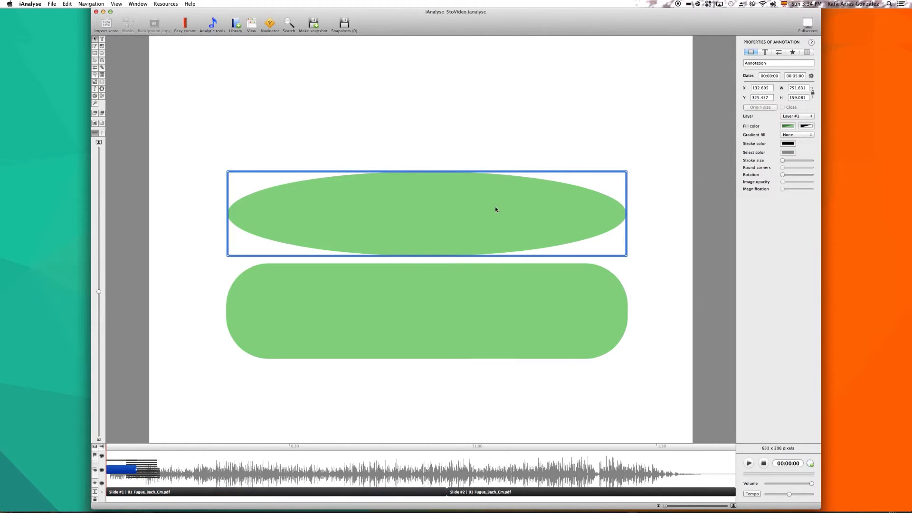
left_click(769, 51)
left_click(774, 128)
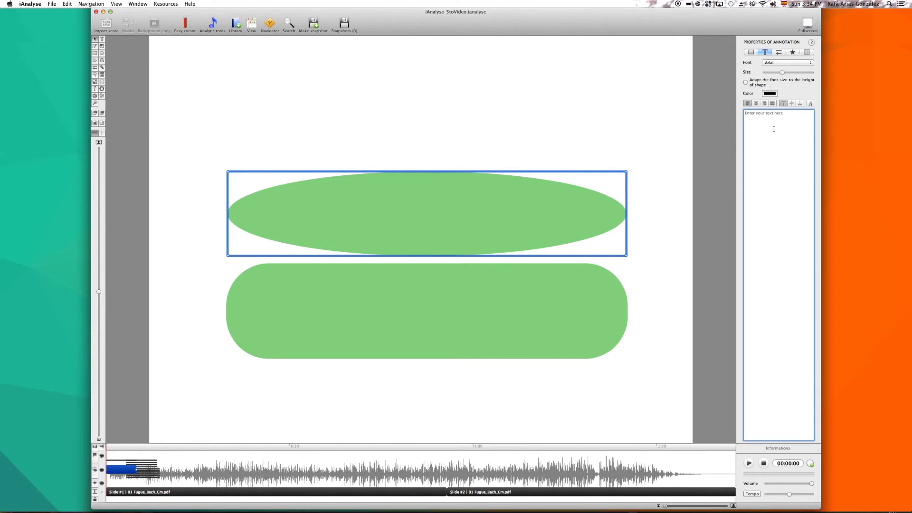
type("Texto")
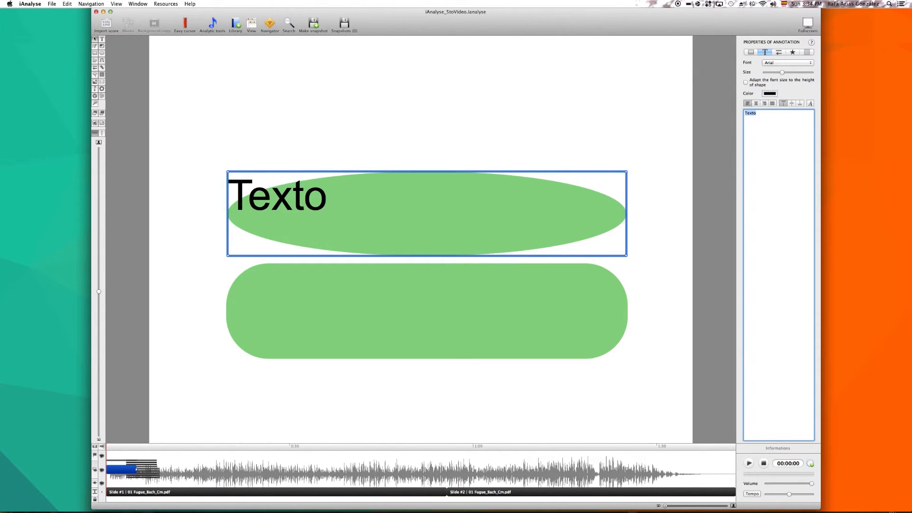
left_click(757, 103)
left_click(792, 104)
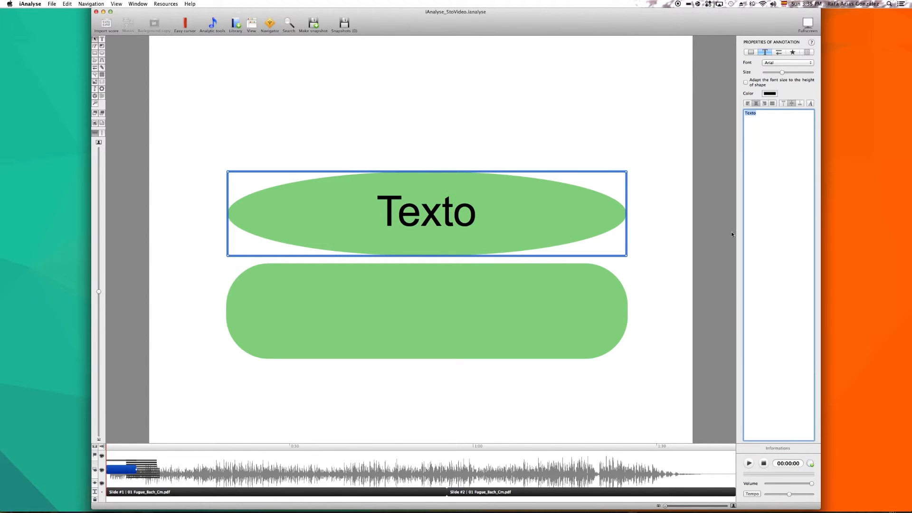
Clear the text from the ellipse annotation and deselect it.
left_click(771, 115)
double_click(752, 114)
key("BackSpace")
left_click(676, 159)
Draw a text annotation about 745 by 138 above the ellipse and center its text horizontally and vertically.
left_click(102, 40)
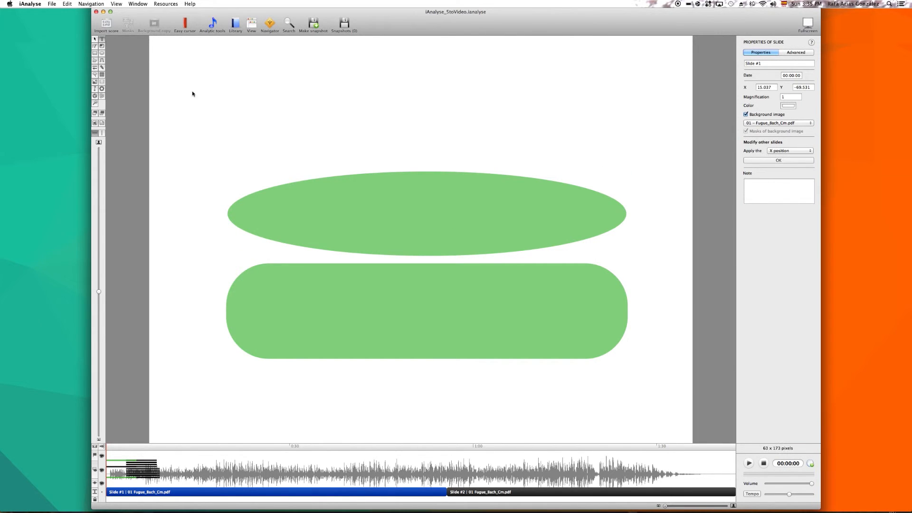
mouse_move(231, 90)
left_mouse_down()
mouse_move(334, 126)
mouse_move(626, 165)
left_mouse_up()
left_click(756, 103)
left_click(792, 103)
left_click(750, 53)
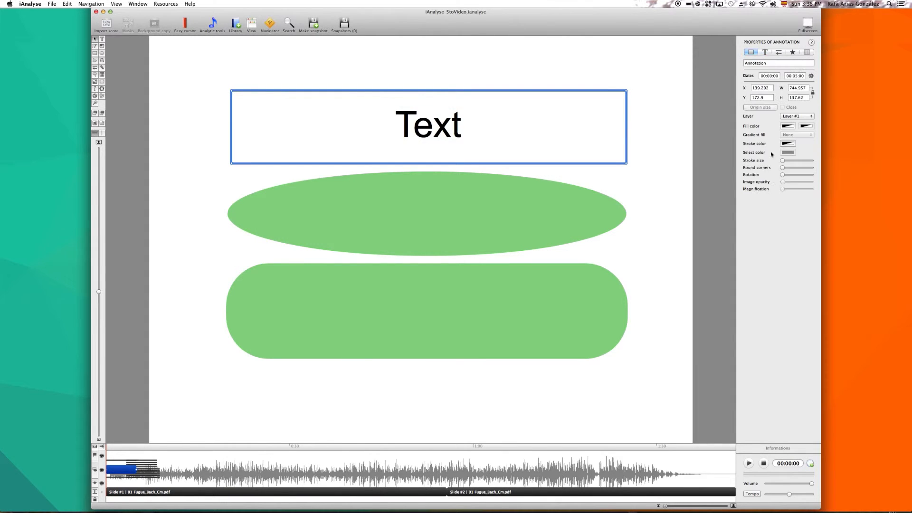
Fill the text annotation with Green from the Apple palette and round its corners to the maximum.
left_click(787, 126)
left_click(678, 186)
left_click(630, 188)
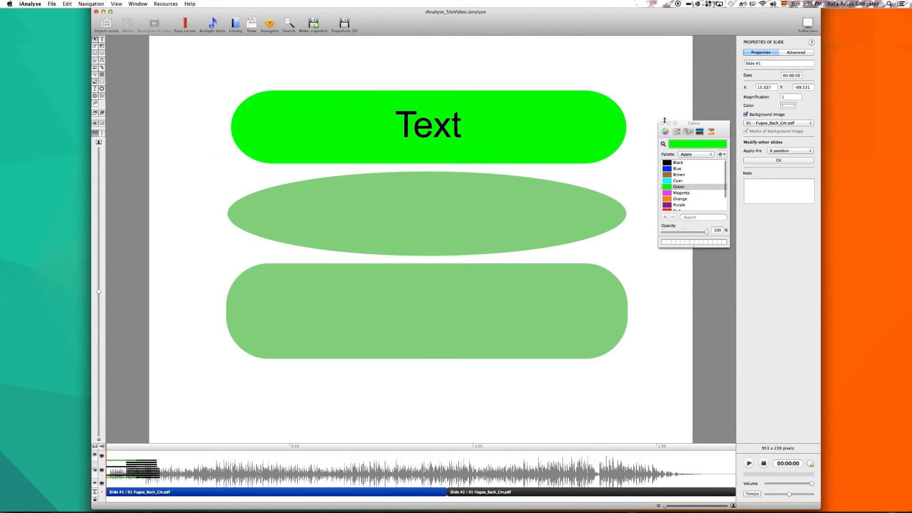
left_click(663, 123)
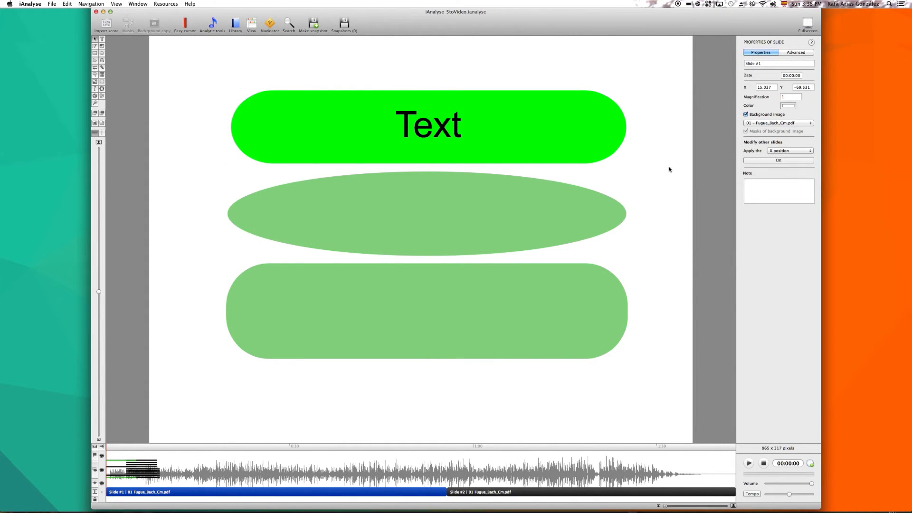
Delete the text annotation, the ellipse and the rounded rectangle from the slide.
left_click(572, 144)
key("Delete")
left_click(507, 242)
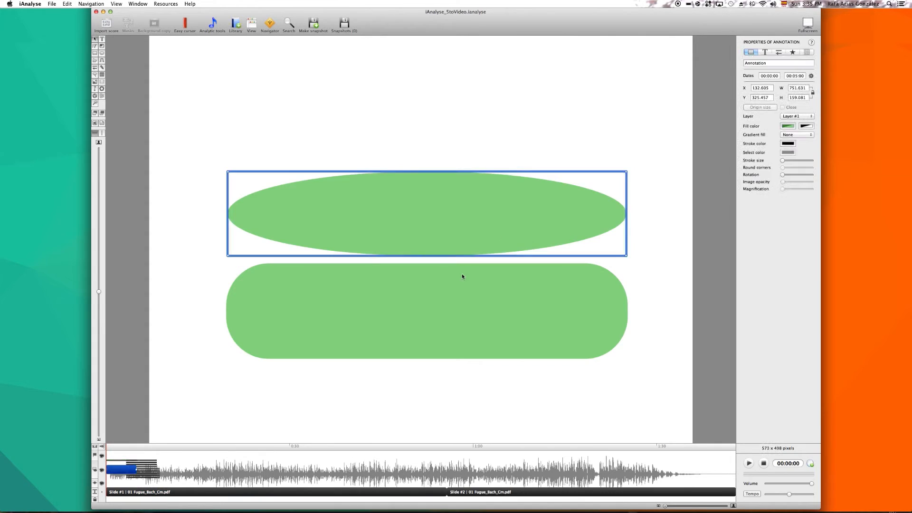
key("Delete")
left_click(454, 304)
key("Delete")
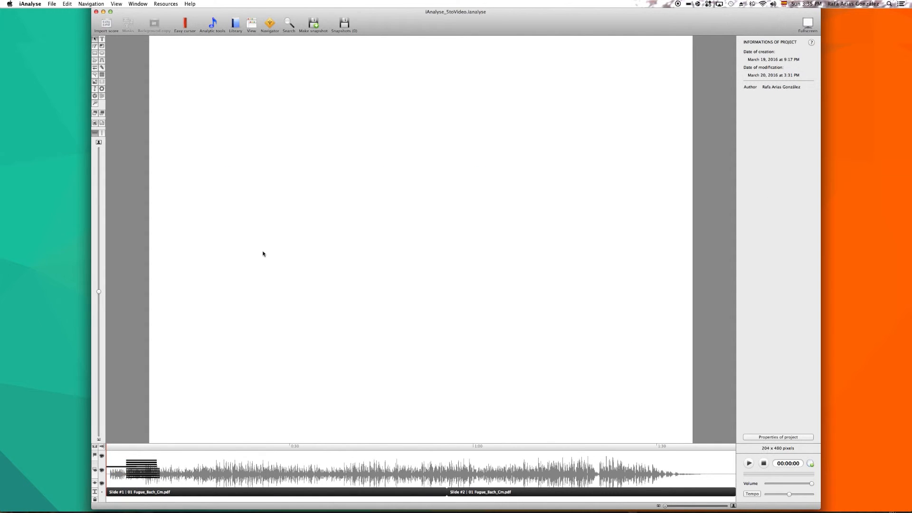
Draw a closed five-point polygon annotation about 309 by 245 in the upper middle of the slide.
left_click(95, 61)
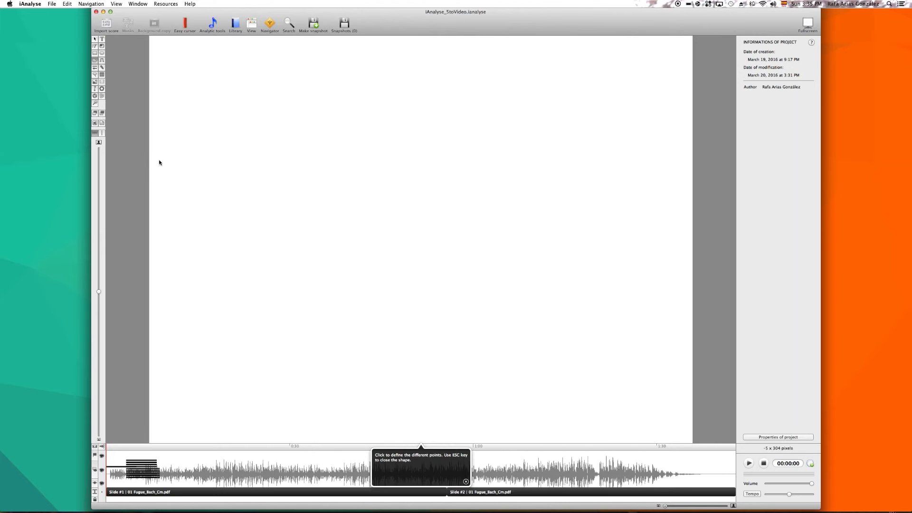
left_click(424, 110)
left_click(512, 167)
left_click(458, 237)
left_click(382, 239)
left_click(348, 171)
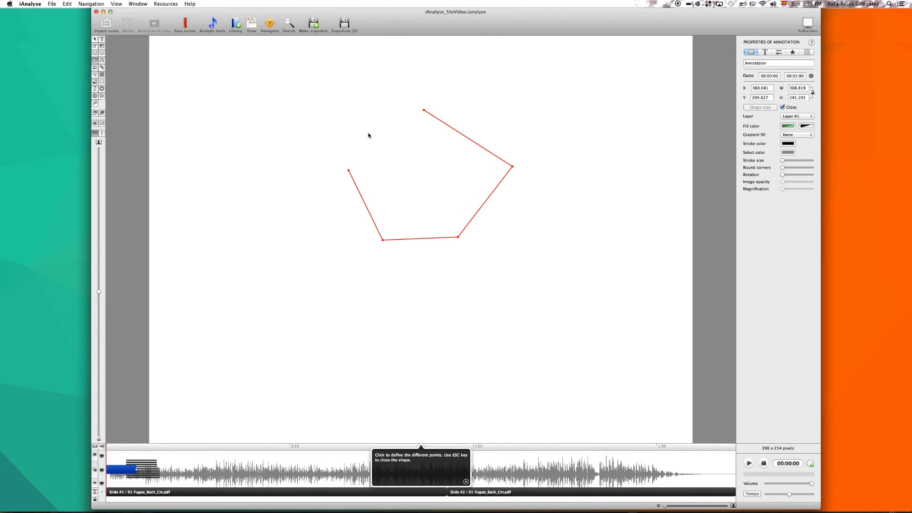
key("Escape")
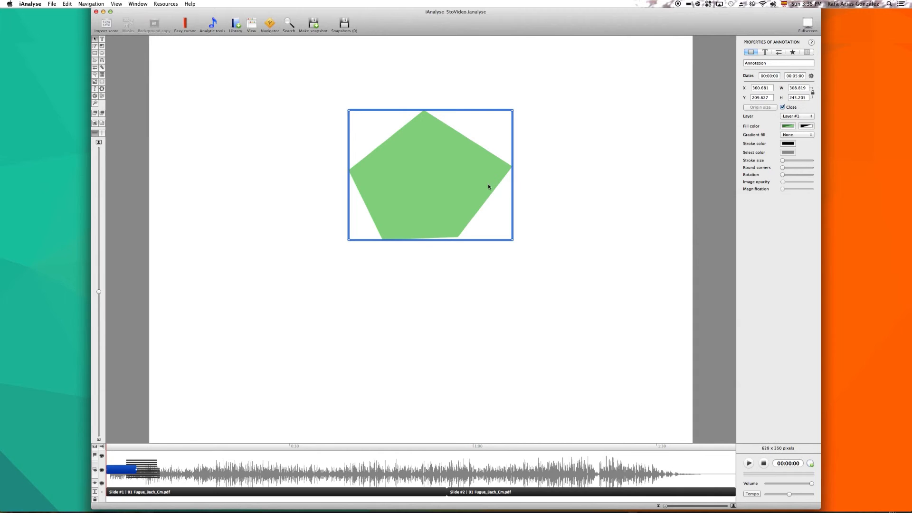
Move the polygon's lower-right and right vertices to make it a more even pentagon, and delete the polygon.
double_click(453, 183)
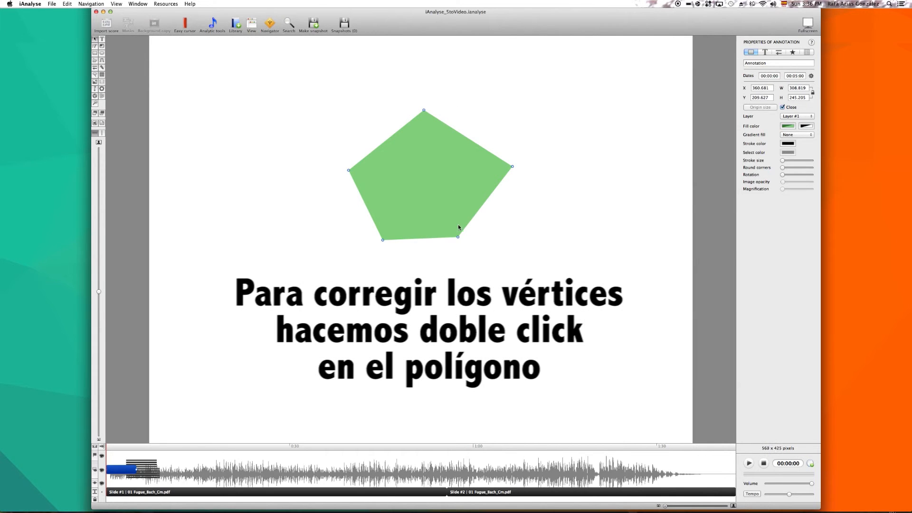
left_click_drag(458, 237, 468, 243)
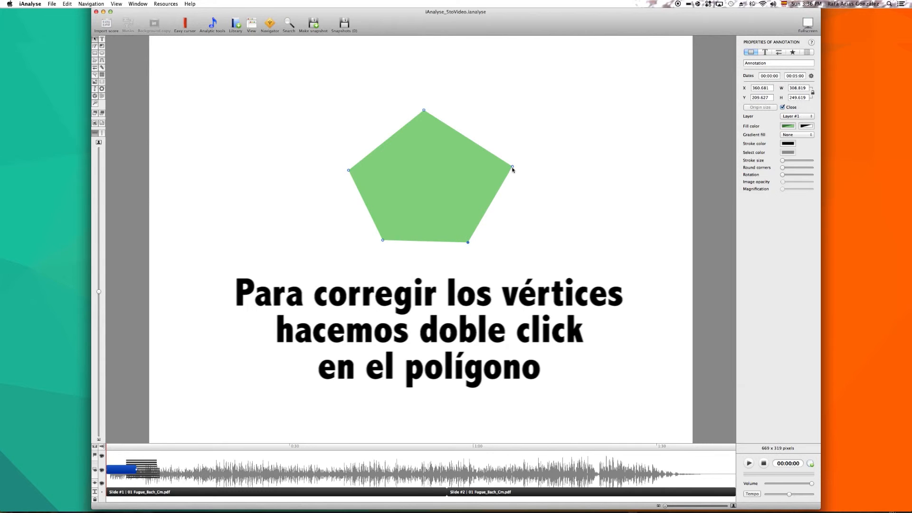
left_click_drag(512, 167, 495, 168)
left_click(550, 193)
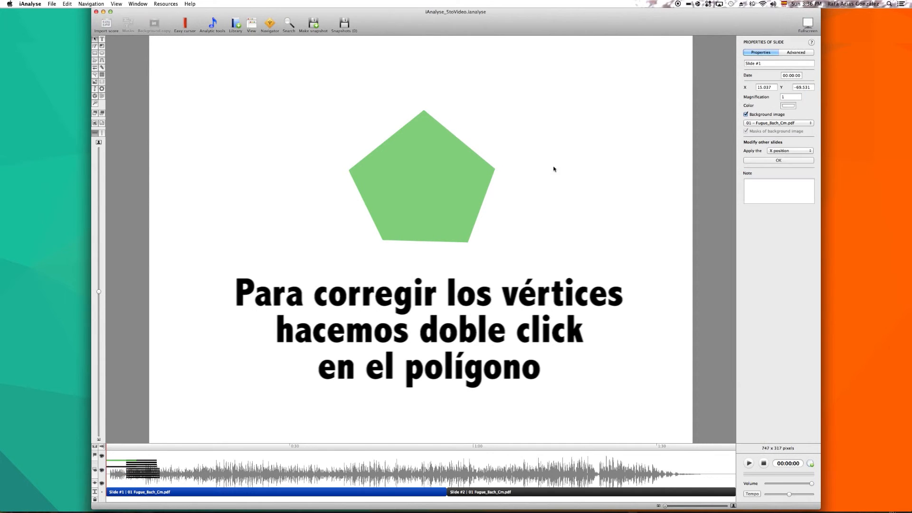
left_click(417, 192)
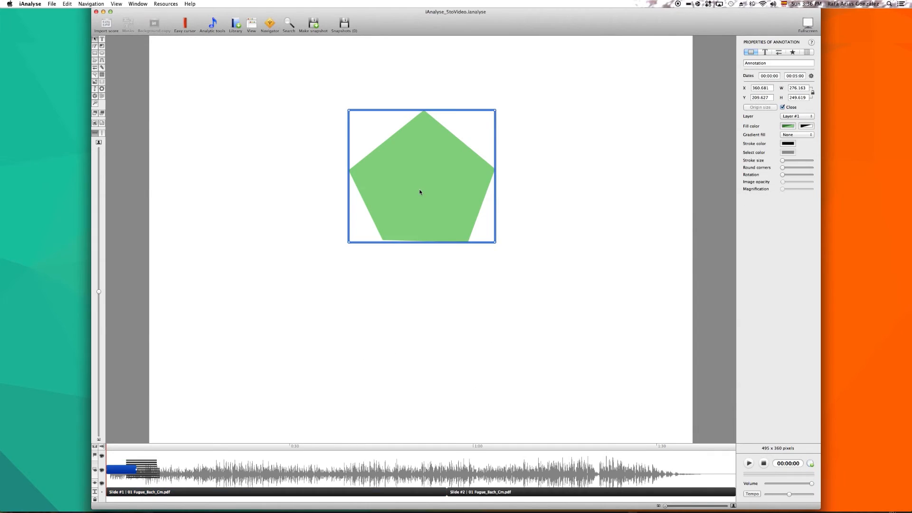
key("Delete")
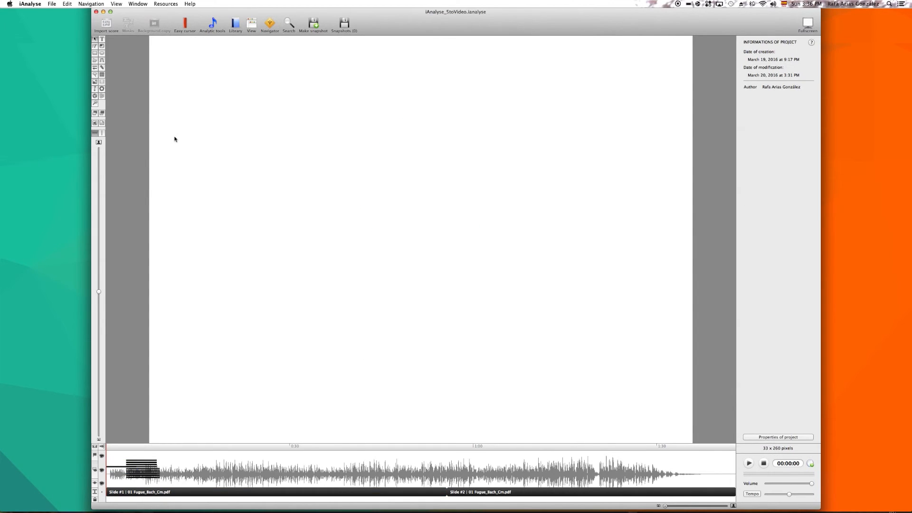
Draw a closed five-point curve annotation about 354 by 177 in the upper middle of the slide.
left_click(102, 60)
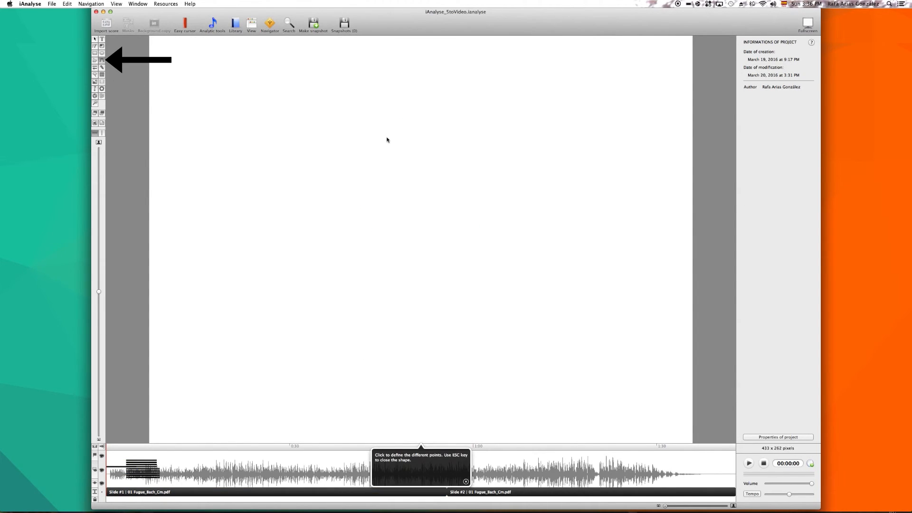
left_click(344, 89)
left_click(497, 94)
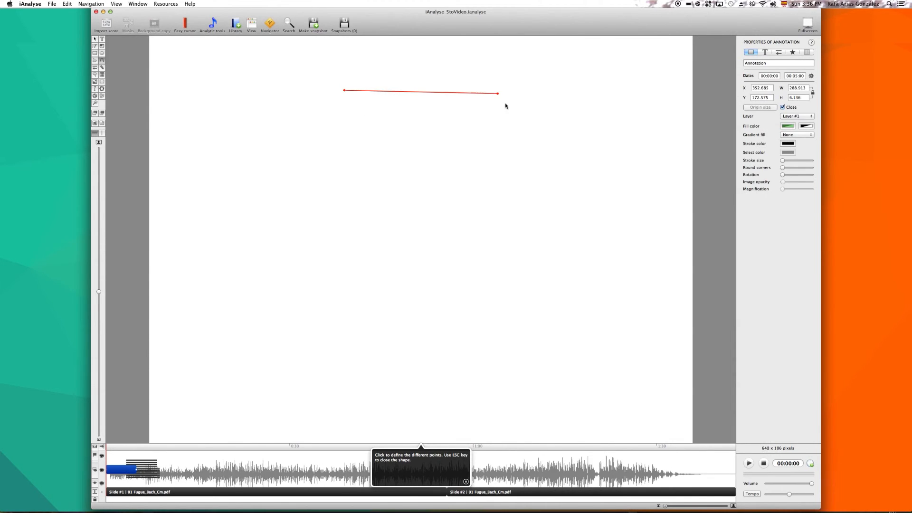
left_click(533, 157)
left_click(436, 184)
left_click(348, 174)
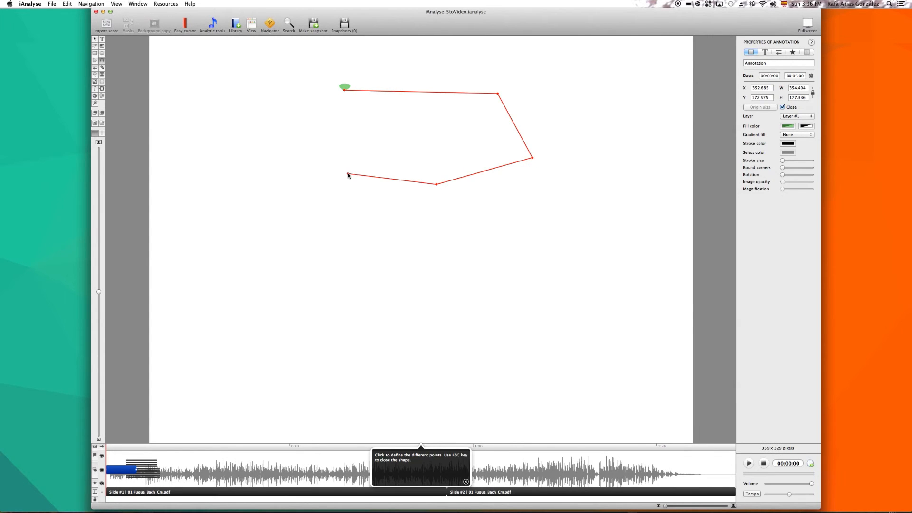
key("Escape")
Reshape the curve annotation by pulling its lower-middle handle outward and its upper-right handle inward.
double_click(446, 169)
left_click_drag(418, 189, 488, 238)
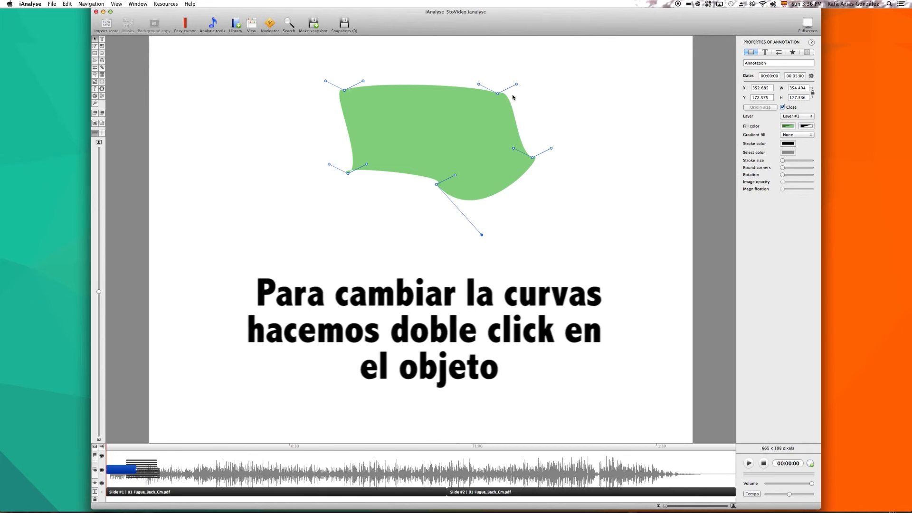
left_click_drag(516, 85, 466, 138)
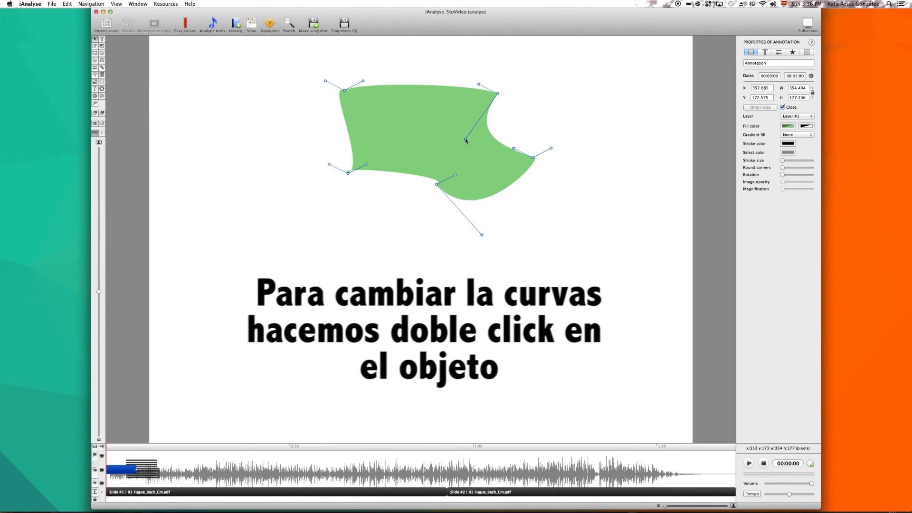
left_click(367, 211)
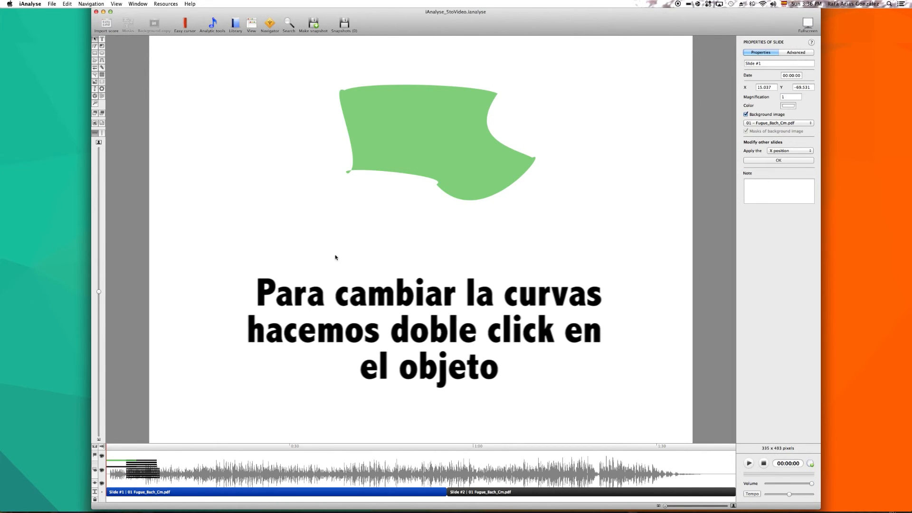
Show the score background and move the curve annotation over the second and third measures of the first system.
left_click(101, 492)
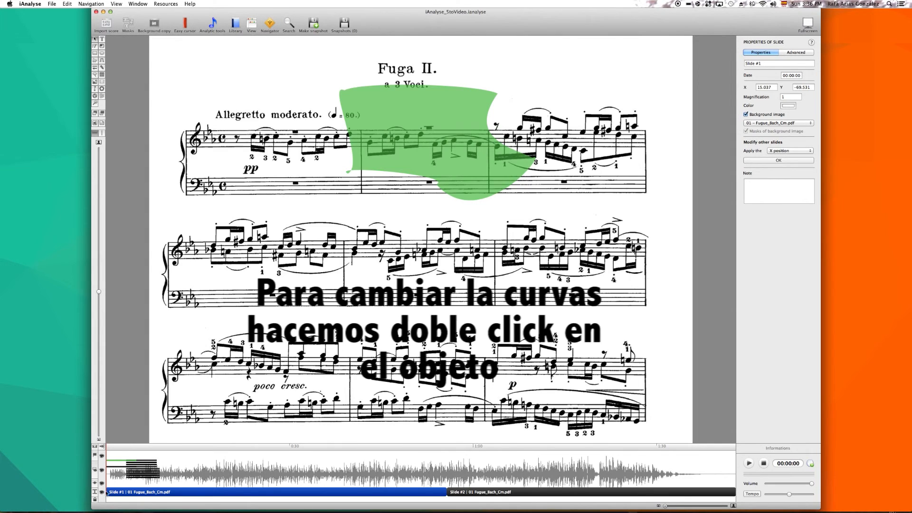
mouse_move(471, 175)
left_mouse_down()
mouse_move(505, 192)
mouse_move(566, 193)
left_mouse_up()
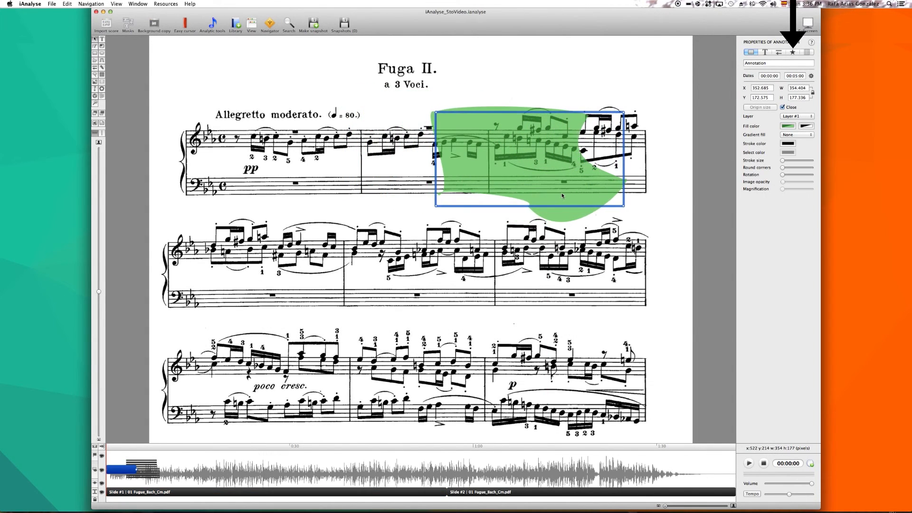
Make the curve annotation mask the background image so that it colours the notes, toggling the option to compare.
left_click(792, 51)
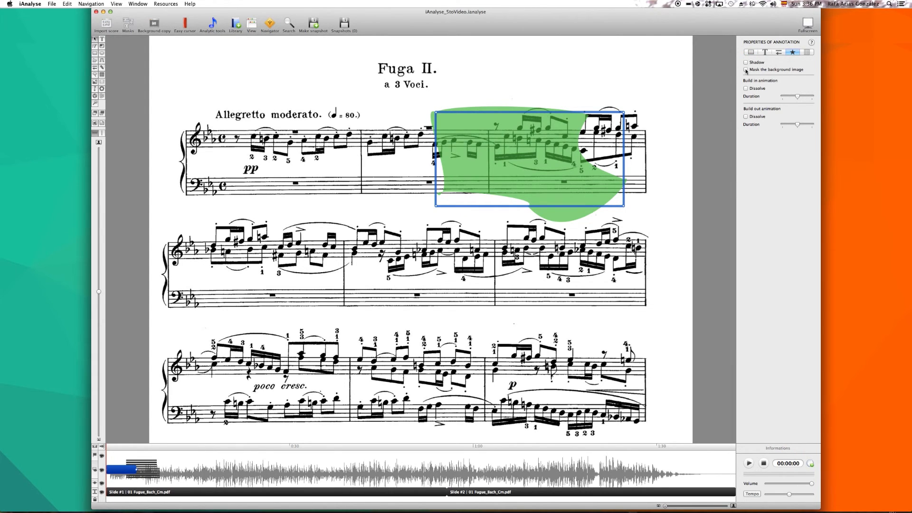
left_click(746, 70)
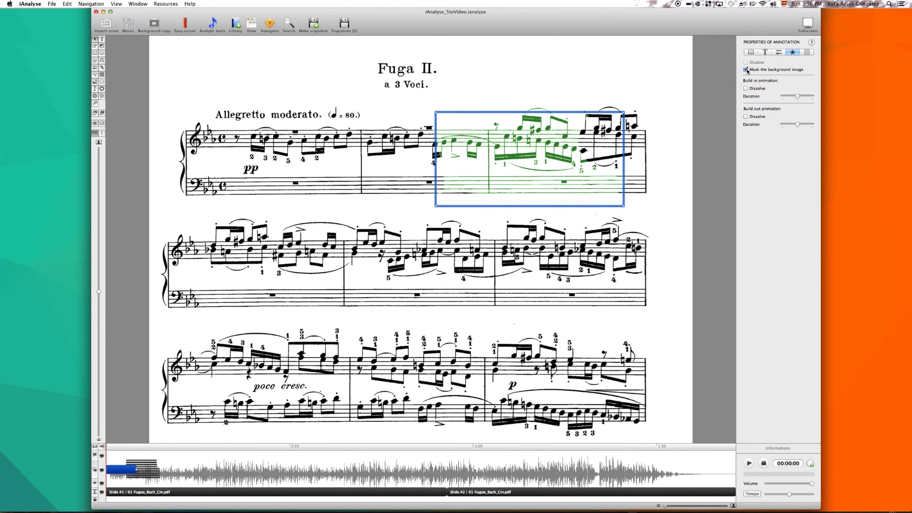
left_click(745, 69)
left_click(746, 69)
Raise the opacity of the curve annotation's green fill to about 92%.
left_click(751, 53)
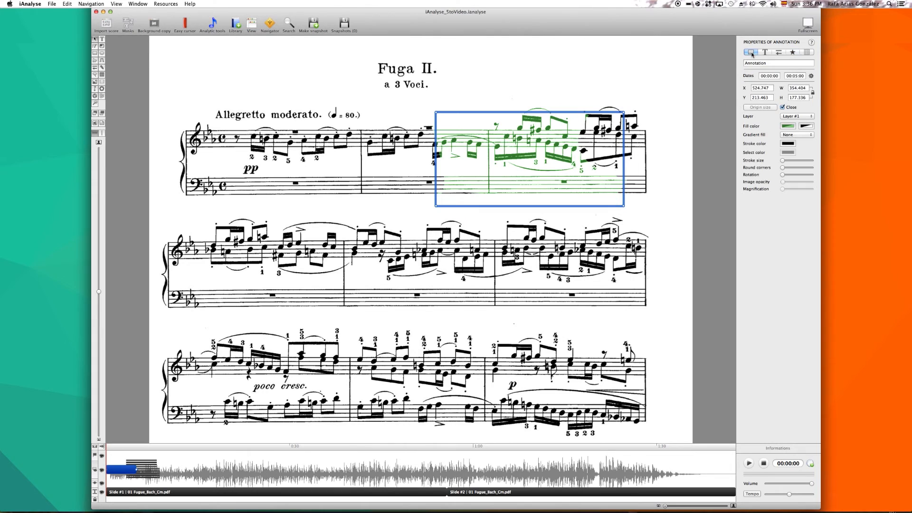
left_click(784, 128)
mouse_move(668, 231)
left_mouse_down()
mouse_move(709, 235)
mouse_move(696, 232)
left_mouse_up()
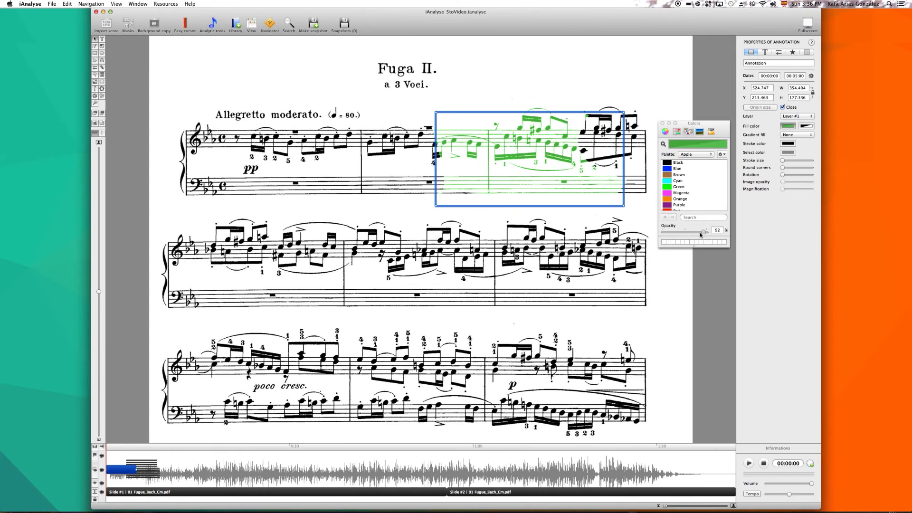
left_click(663, 124)
Delete the curve annotation and hide the score background.
key("Delete")
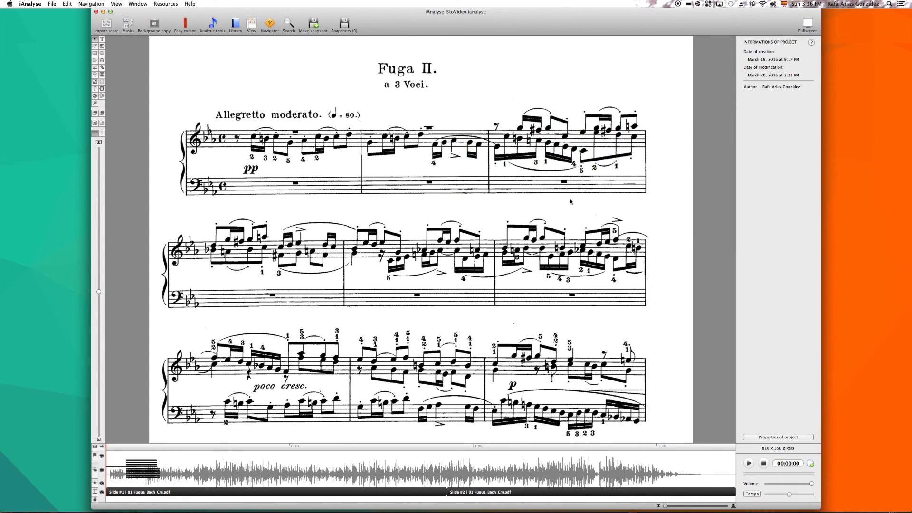
left_click(102, 493)
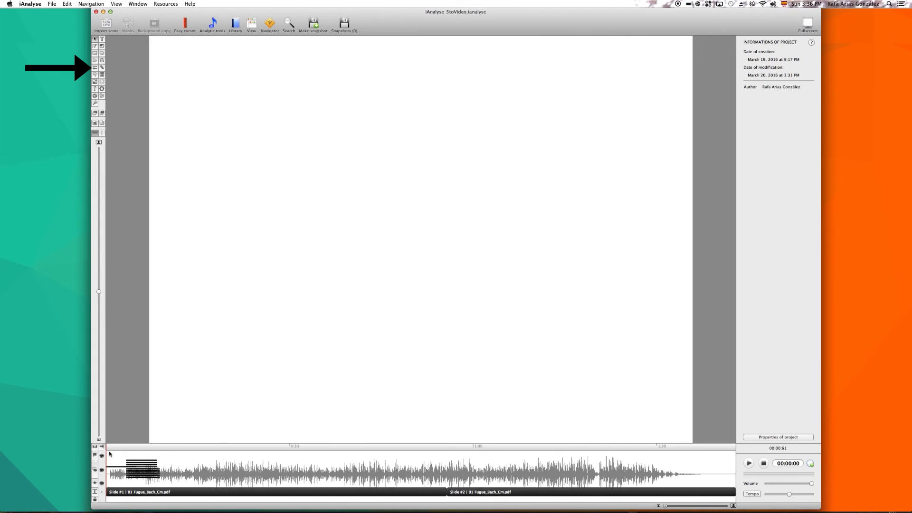
Draw a diagonal line annotation about 558 by 325 across the middle of the slide, adjusting its lower end.
left_click(94, 69)
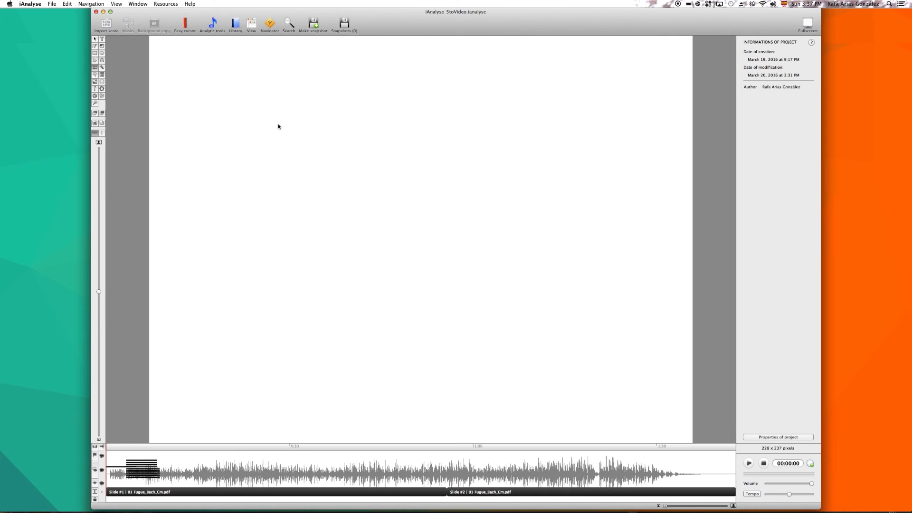
mouse_move(279, 125)
left_mouse_down()
mouse_move(503, 250)
mouse_move(575, 306)
left_mouse_up()
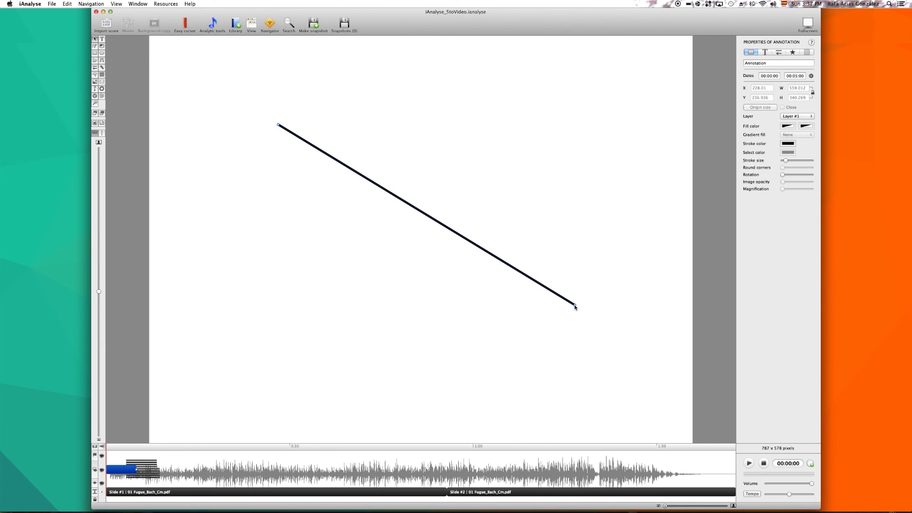
mouse_move(576, 307)
left_mouse_down()
mouse_move(569, 313)
mouse_move(581, 269)
mouse_move(596, 260)
mouse_move(592, 309)
mouse_move(568, 301)
mouse_move(603, 281)
mouse_move(576, 321)
mouse_move(561, 306)
mouse_move(574, 299)
left_mouse_up()
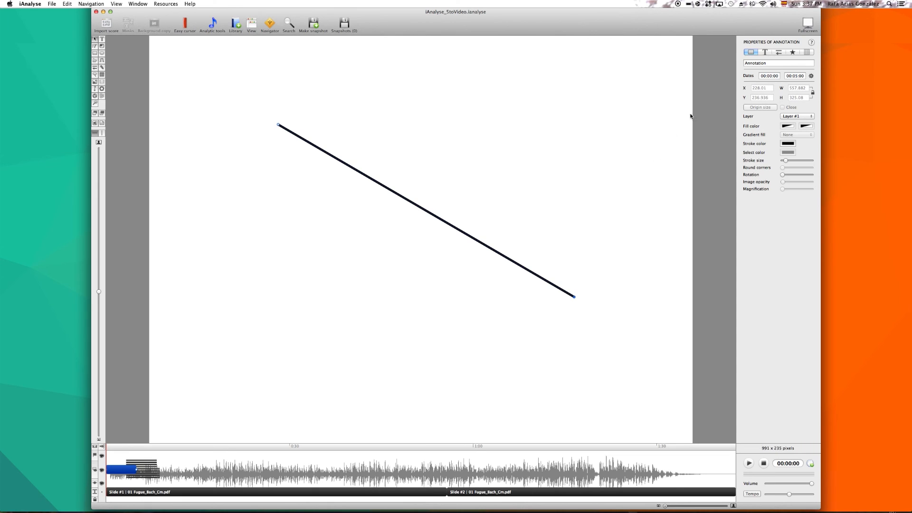
Try a dotted style on the line annotation and return it to a solid line.
left_click(779, 53)
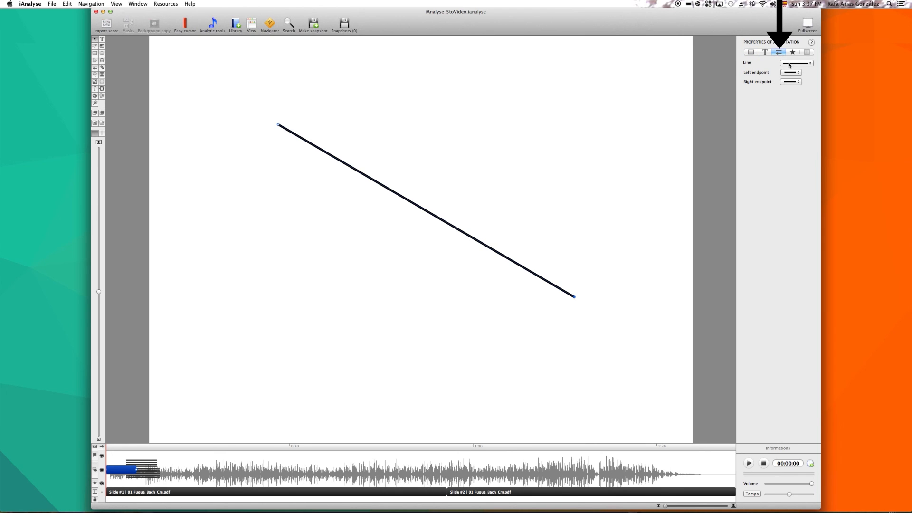
left_click(789, 64)
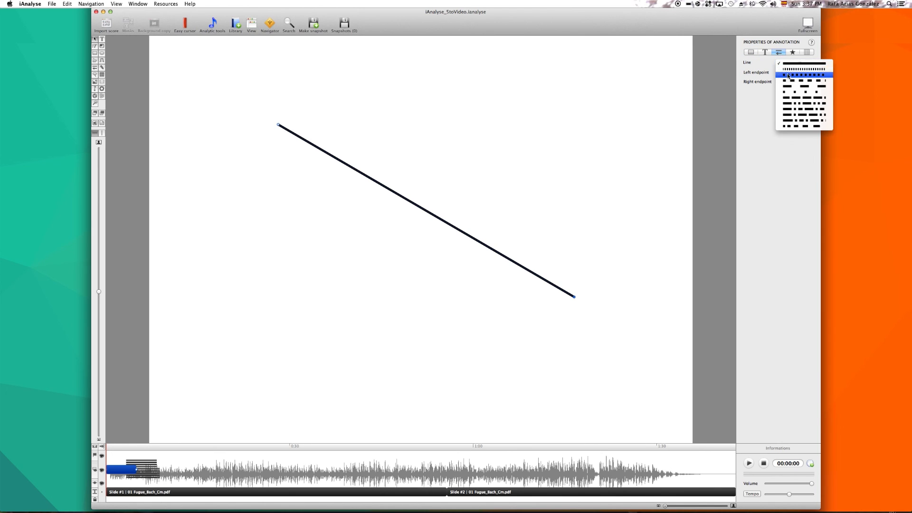
left_click(789, 75)
left_click(789, 63)
left_click(789, 52)
Give the line a round dot as its left endpoint and a solid arrowhead as its right endpoint.
left_click(789, 72)
left_click(789, 86)
left_click(790, 82)
left_click(793, 105)
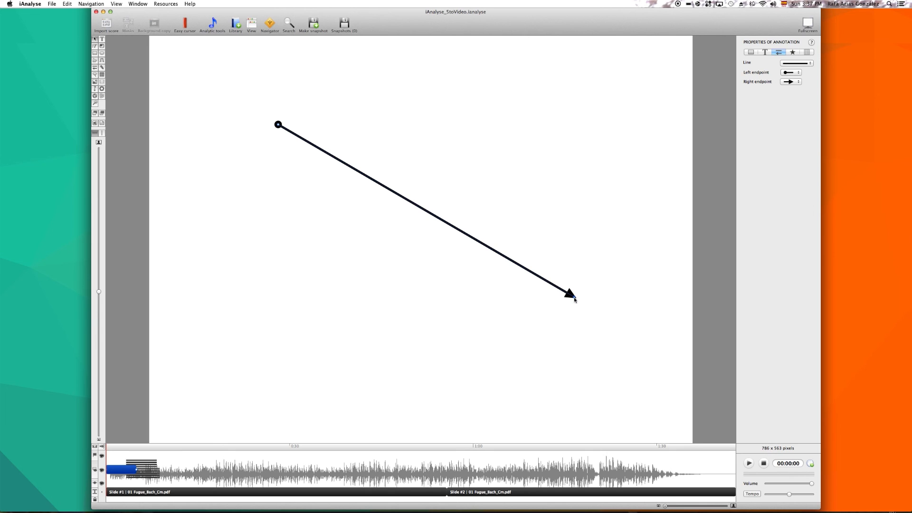
Swap the line's ends into a nearly horizontal arrow about 687 wide pointing left, and change its arrow endpoint to an arrowhead with a bar.
left_click_drag(575, 299, 207, 214)
left_click_drag(278, 124, 573, 222)
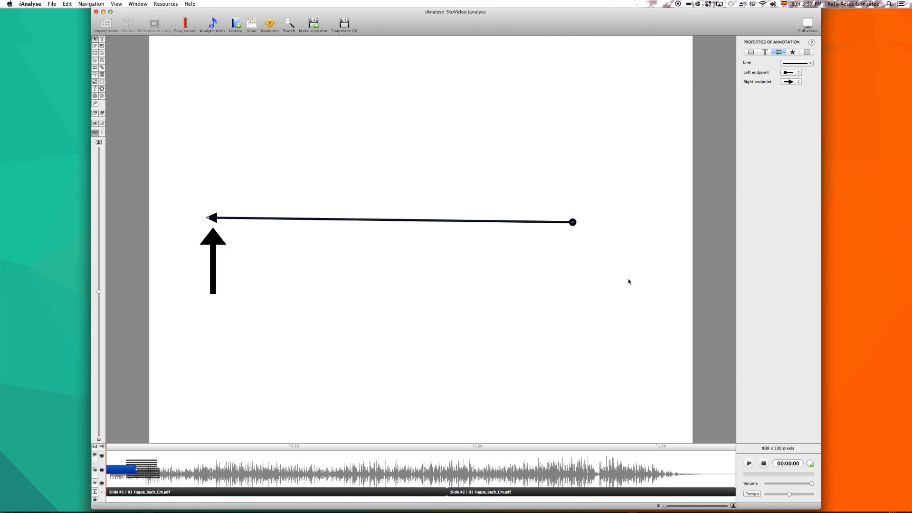
left_click(790, 81)
left_click(791, 115)
left_click(796, 63)
left_click(796, 65)
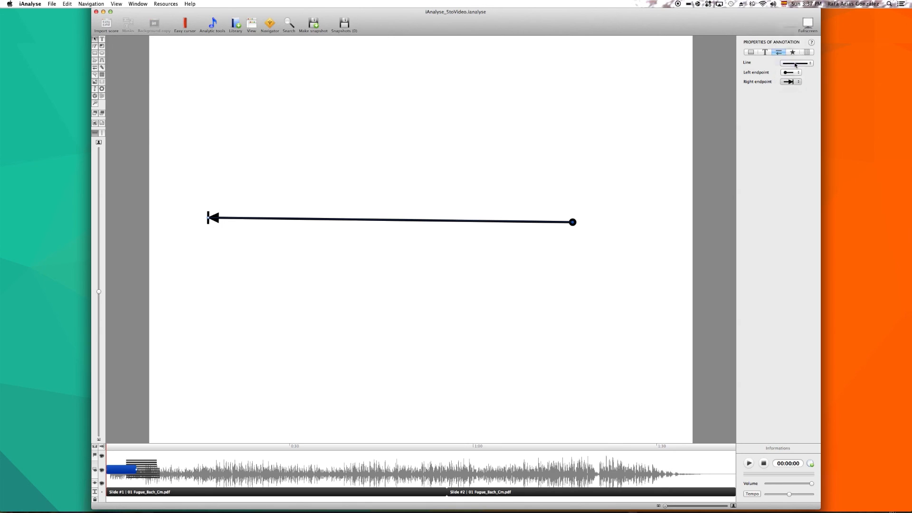
Set the line's stroke color to Blue from the Apple palette.
left_click(754, 53)
left_click(786, 143)
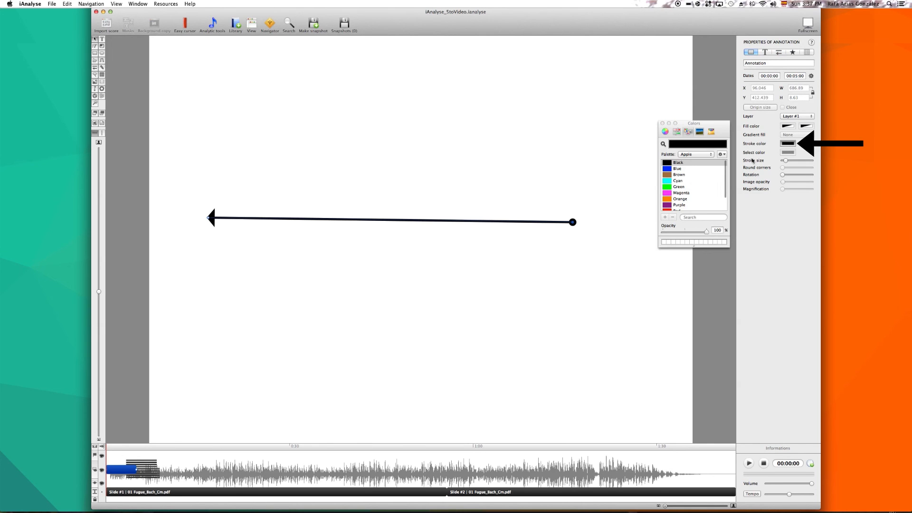
left_click(677, 169)
left_click(663, 123)
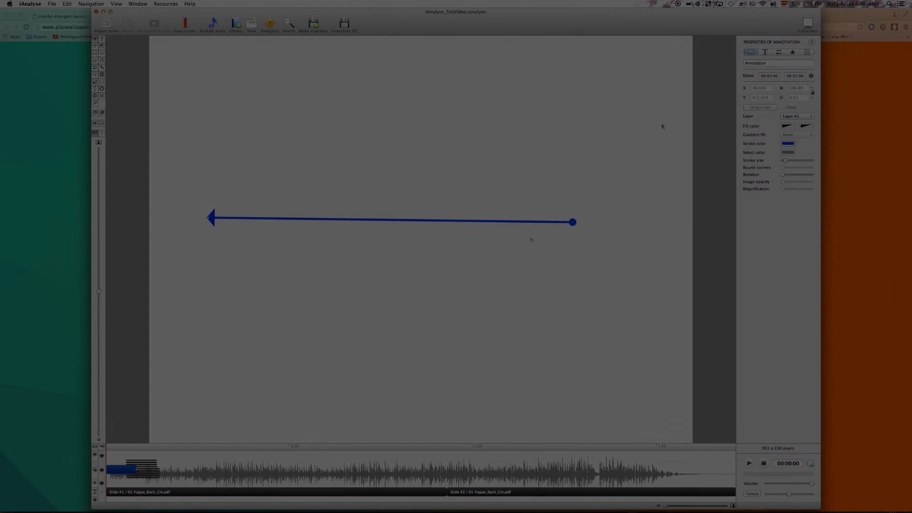